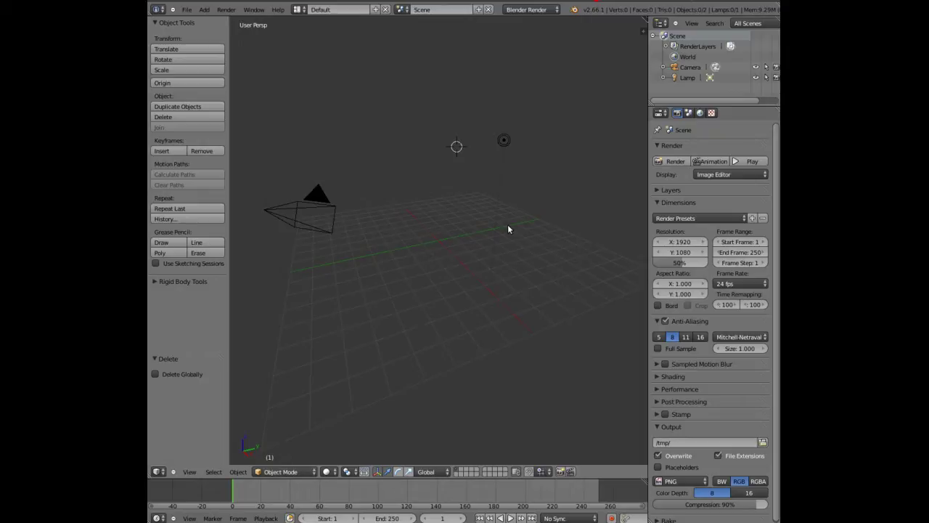
Place the 3D cursor and add an icosphere with 4 subdivisions and size 1.000.
click(214, 471)
click(433, 240)
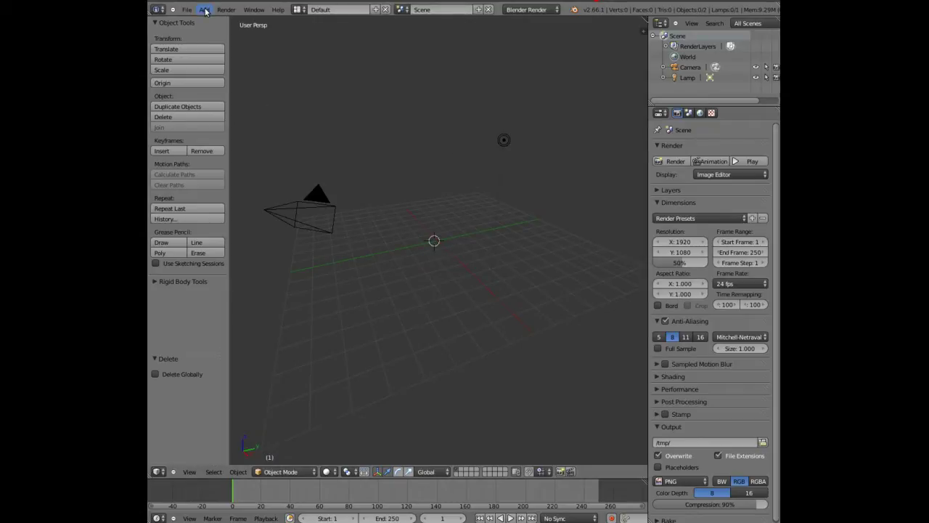
click(204, 10)
mouse_move(215, 21)
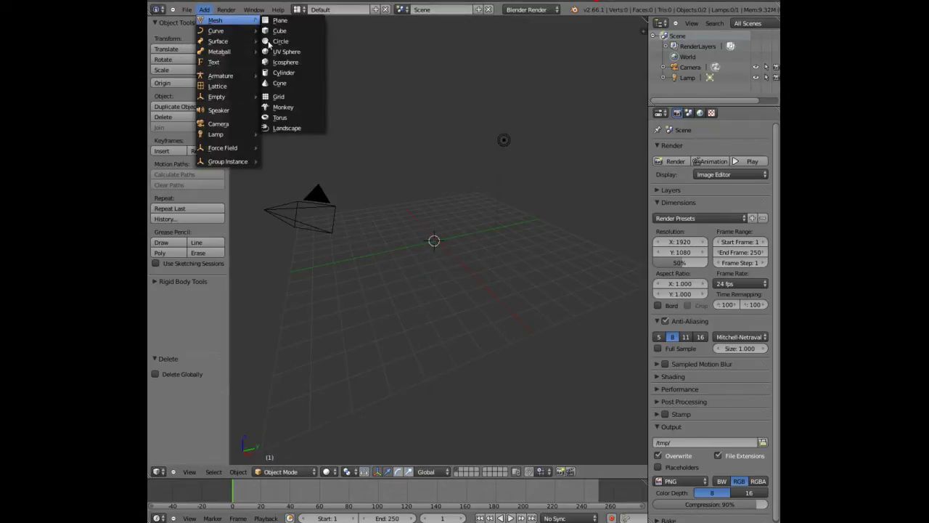
click(288, 64)
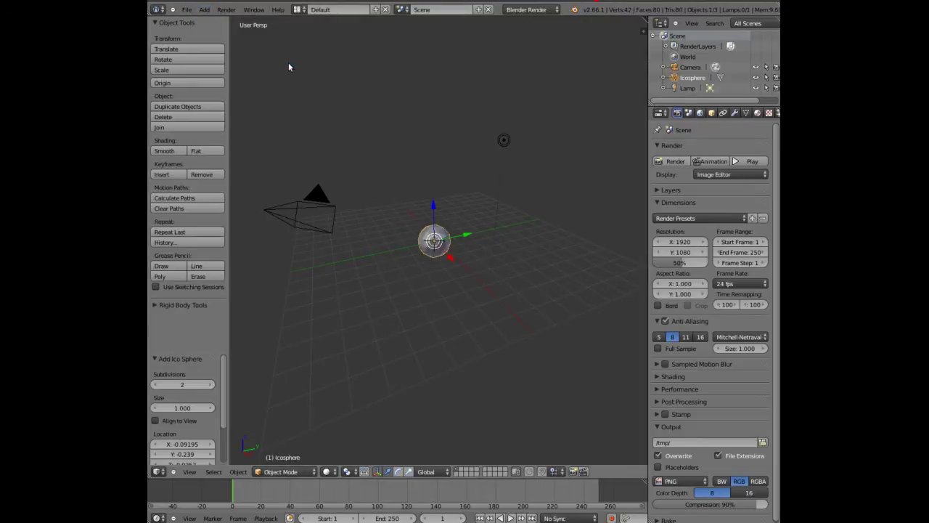
click(209, 386)
click(209, 386)
scroll(444, 255, up, 6)
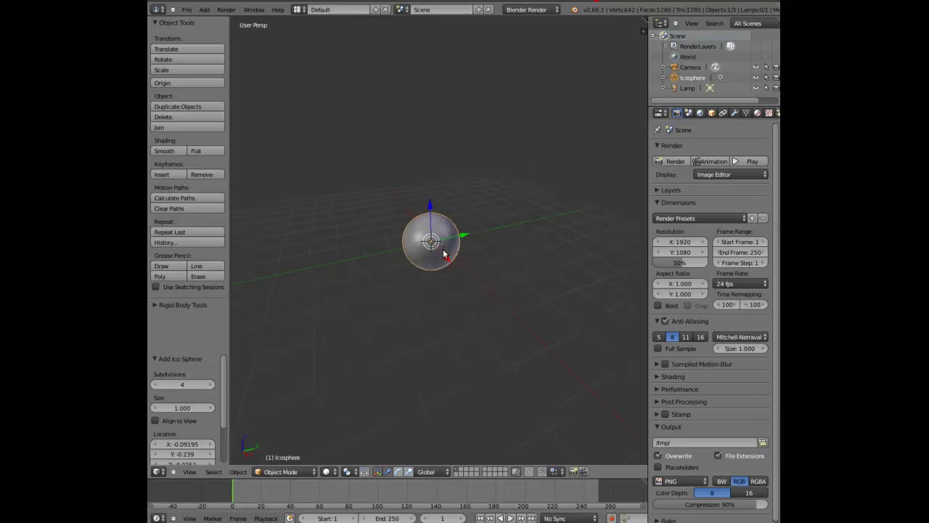
scroll(443, 254, up, 5)
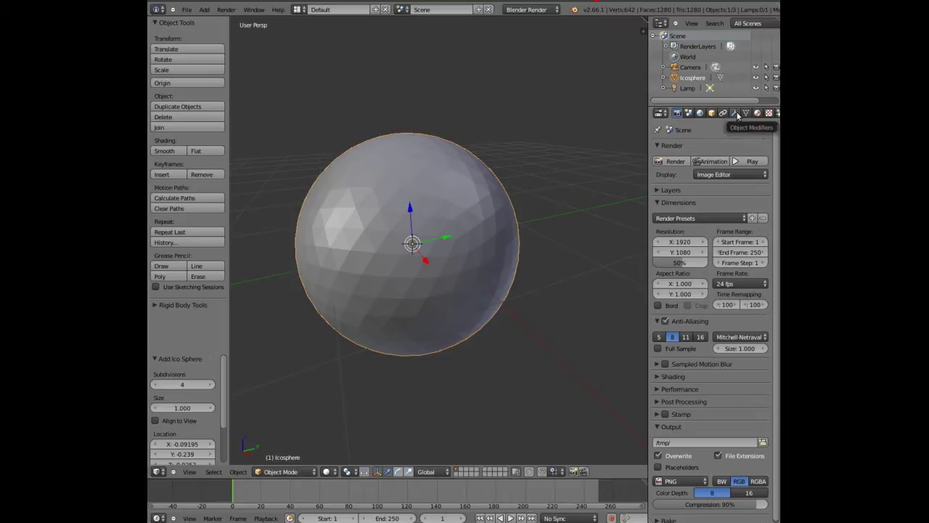
Add a Bevel modifier with width 0.1000 and no limit method to the icosphere.
click(735, 113)
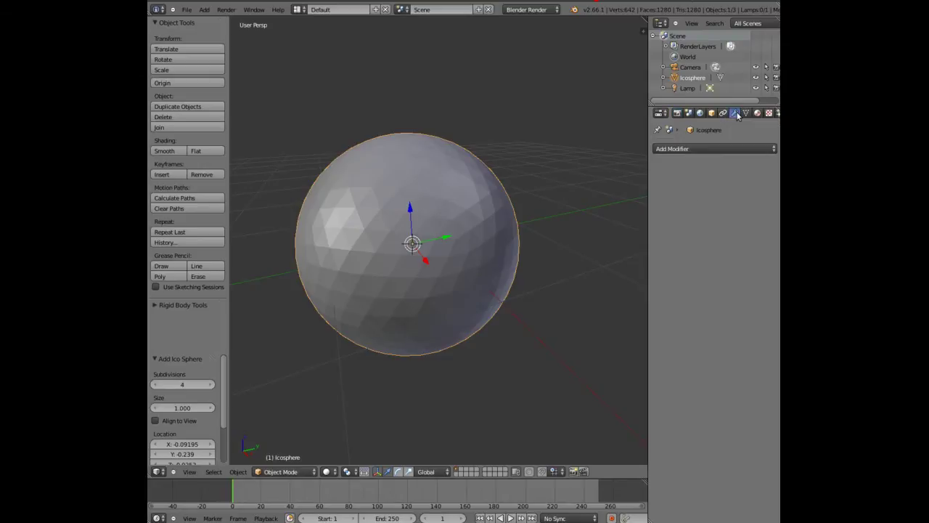
click(719, 147)
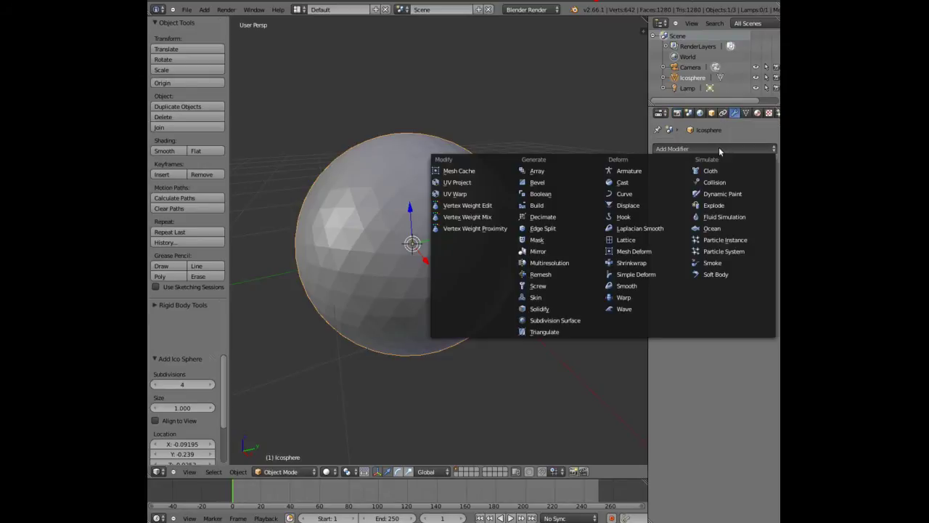
click(547, 184)
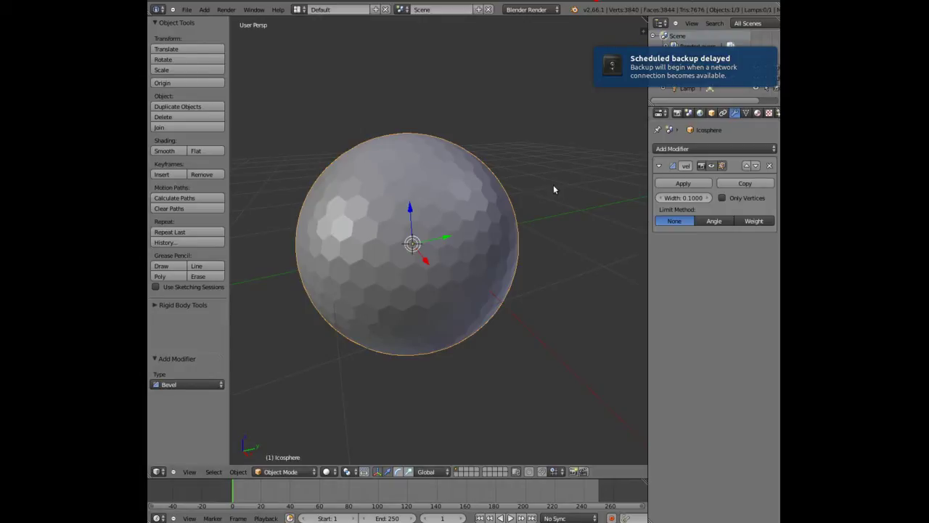
Toggle the sphere into Edit Mode and back to Object Mode.
click(277, 474)
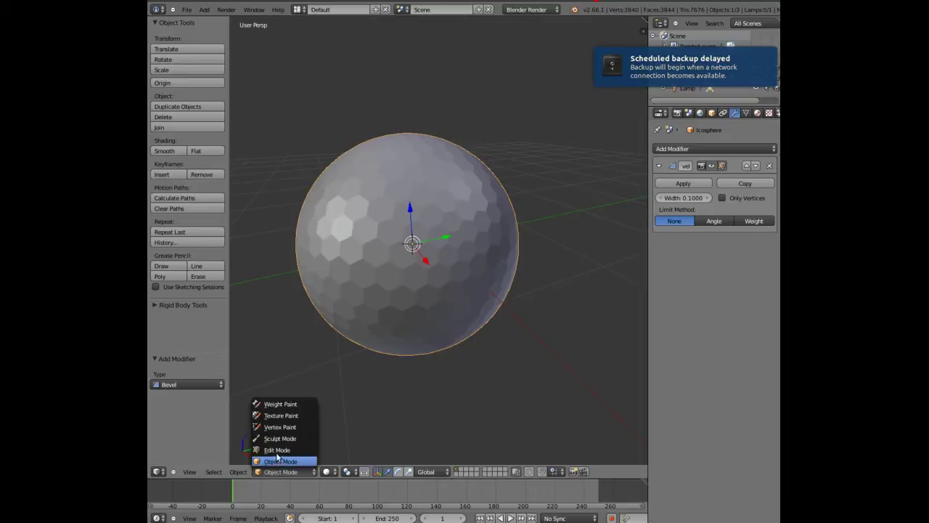
click(277, 454)
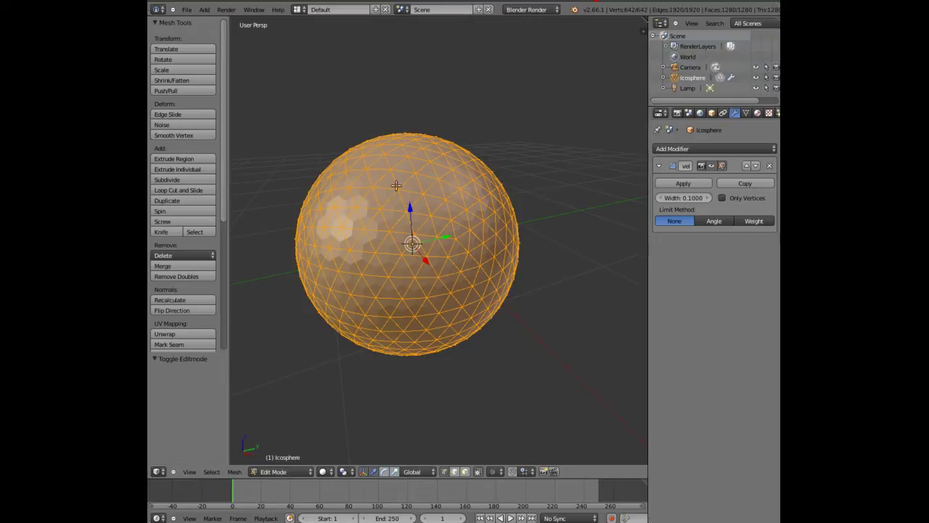
click(290, 471)
click(290, 462)
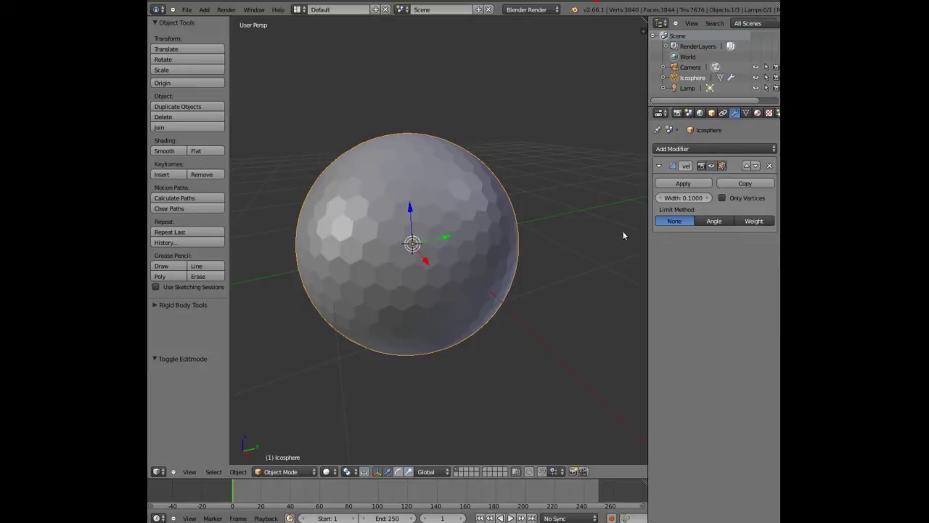
Apply the Bevel modifier and enter Edit Mode on the baked hexagonal mesh.
click(683, 184)
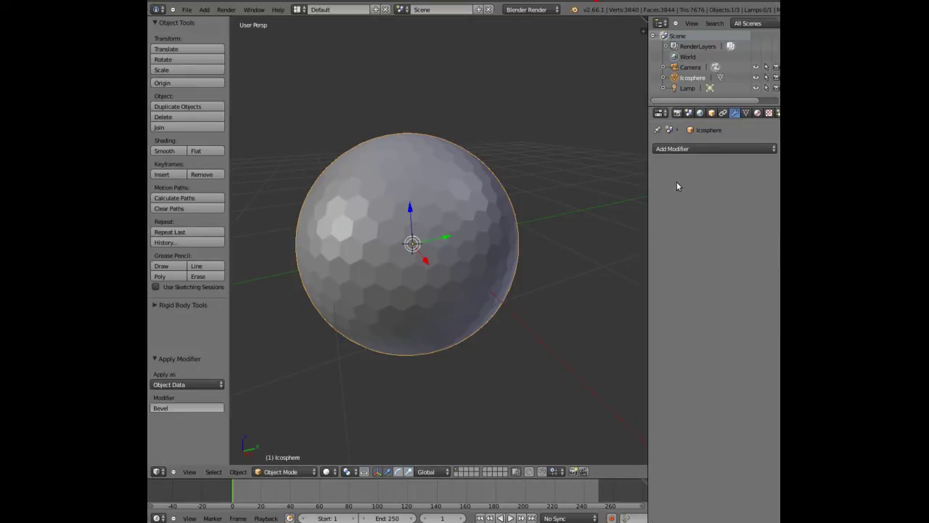
click(287, 475)
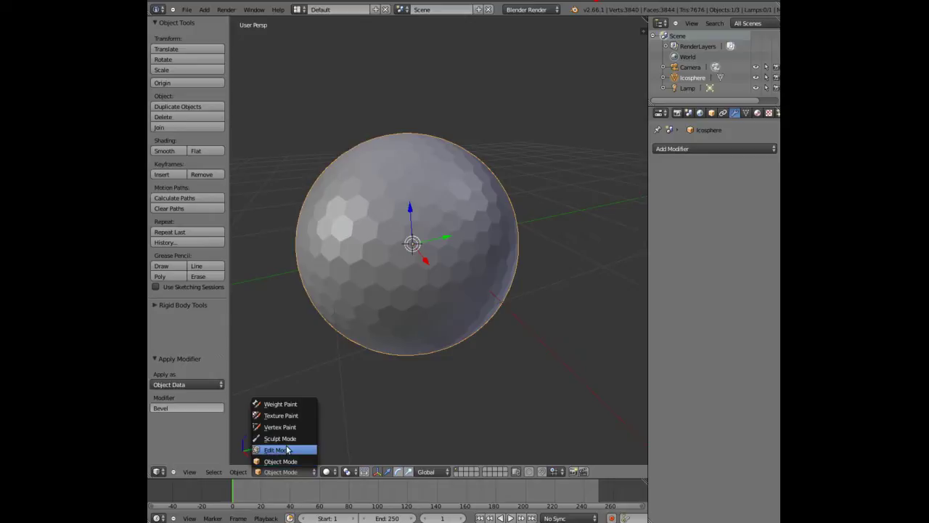
click(287, 448)
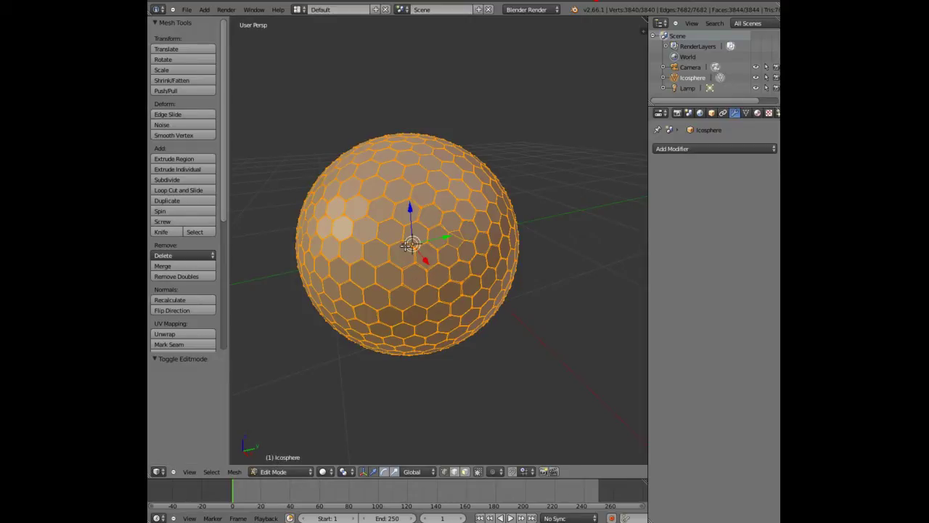
Deselect the whole mesh with A and switch to Face select mode.
key(a)
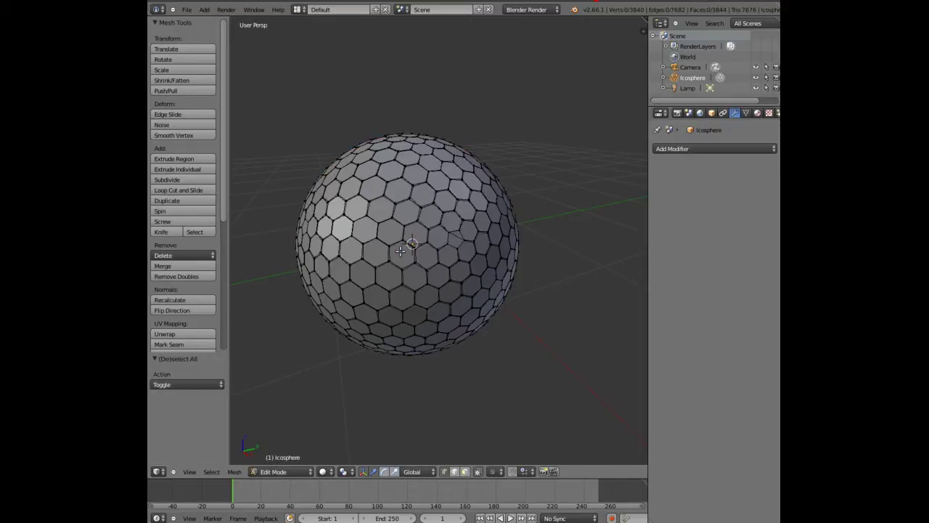
key(a)
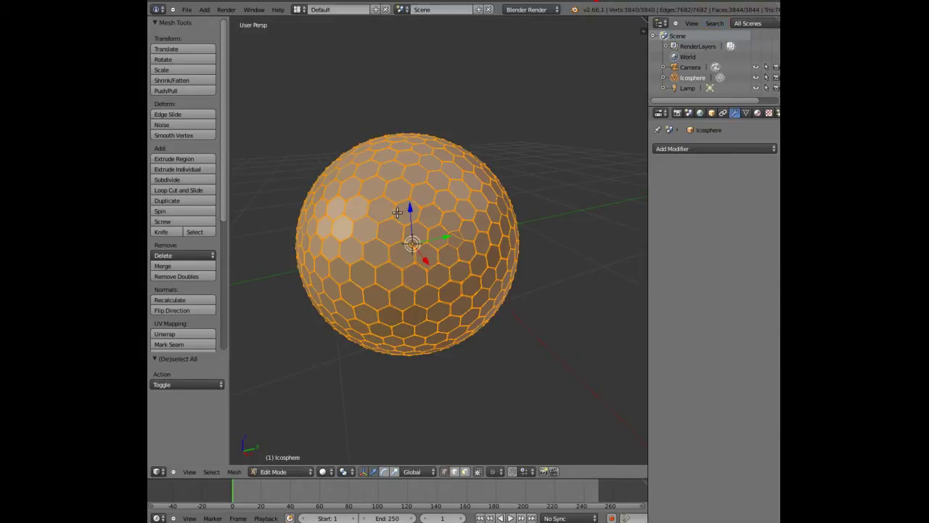
key(a)
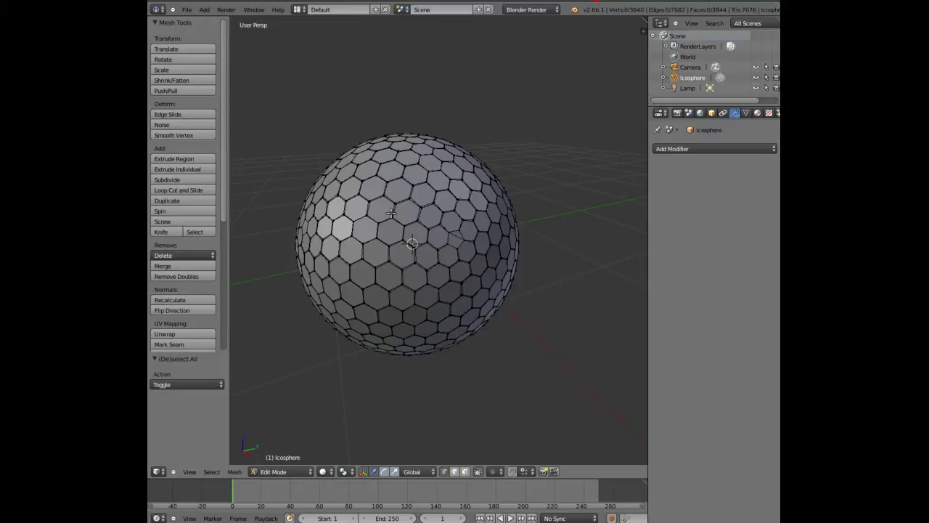
click(465, 472)
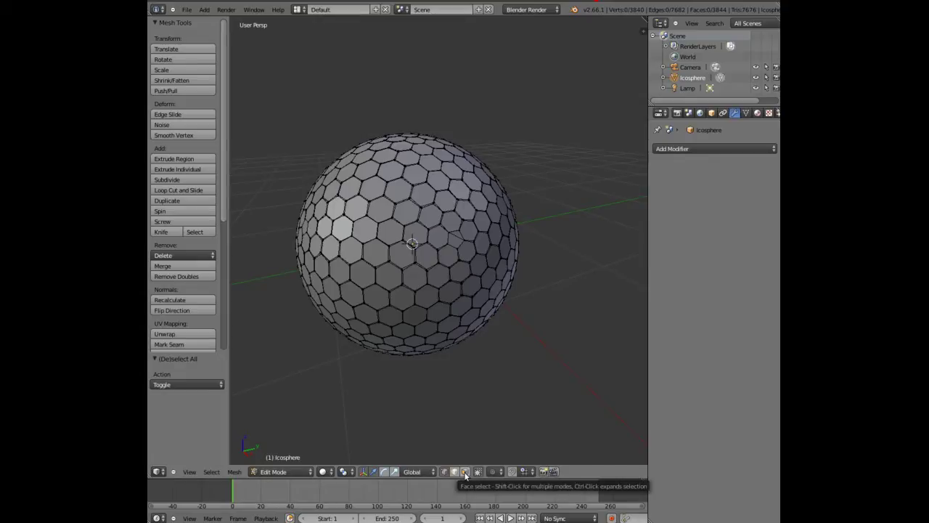
Select single hexagon faces one at a time, working up toward the sphere's top edge.
click(464, 471)
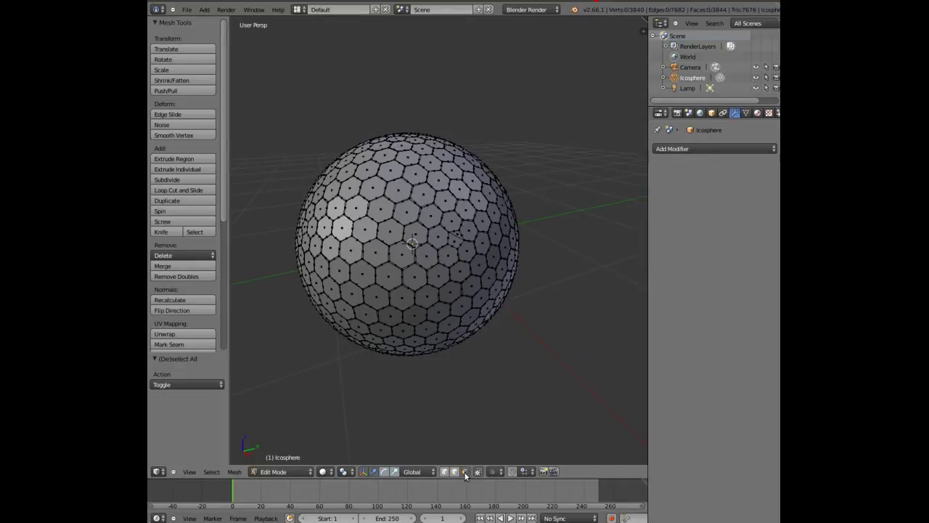
right_click(392, 231)
right_click(408, 212)
right_click(399, 187)
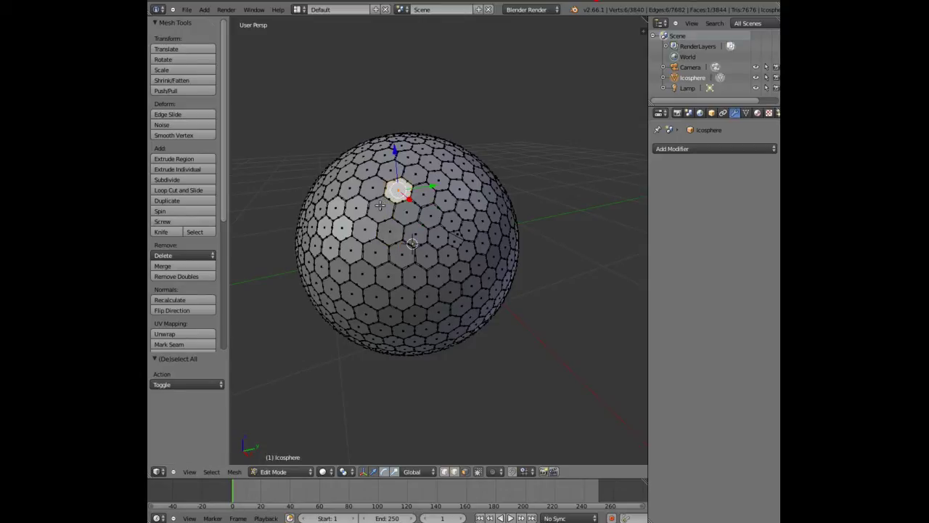
right_click(379, 206)
right_click(363, 180)
right_click(362, 170)
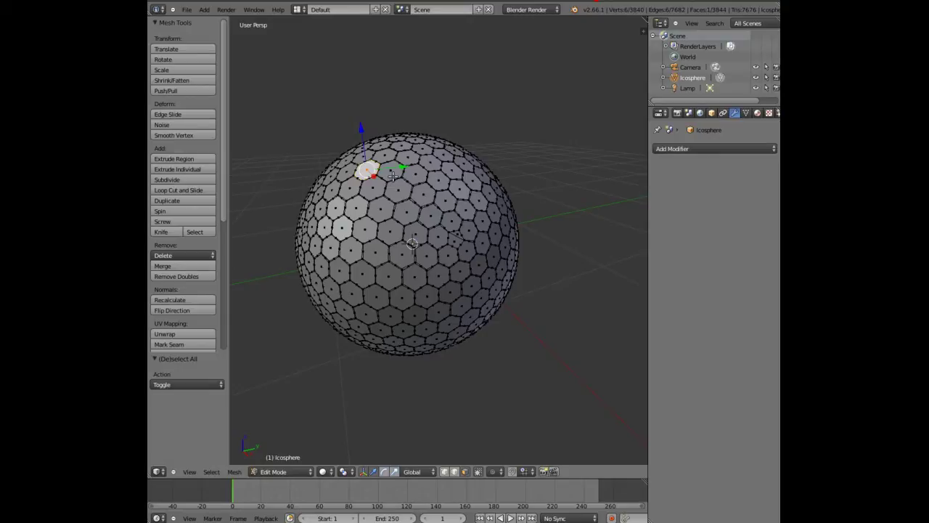
scroll(394, 177, up, 2)
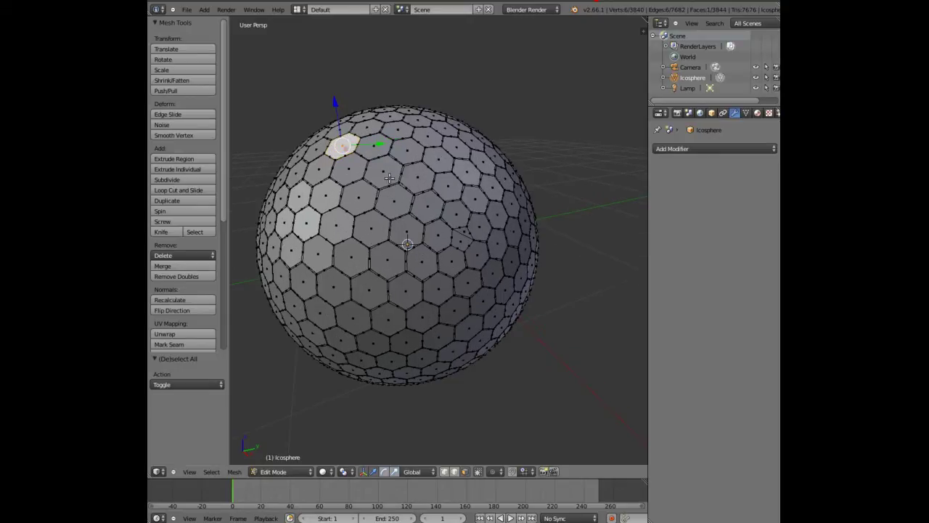
Add several neighbouring faces on the sphere's top, then select a single edge.
shift+right_click(384, 172)
shift+right_click(375, 145)
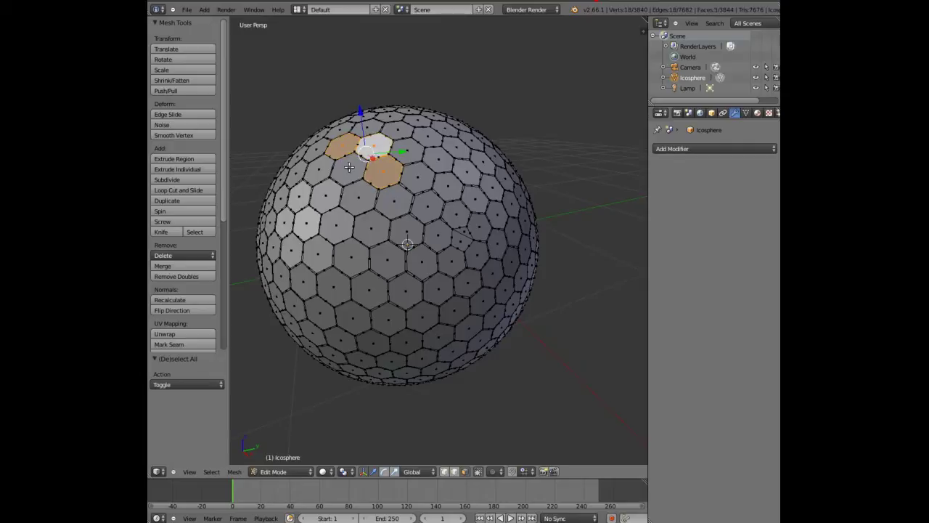
shift+right_click(345, 167)
shift+right_click(360, 196)
scroll(371, 194, up, 6)
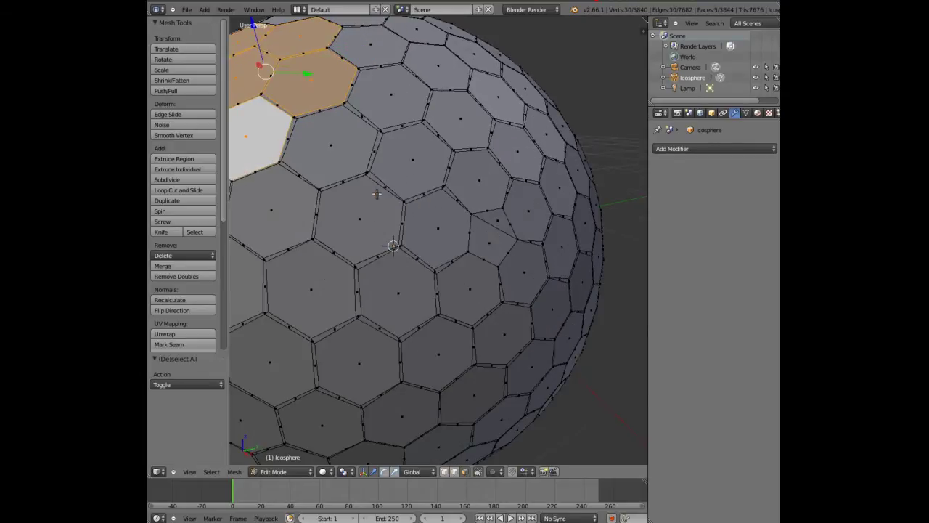
right_click(373, 148)
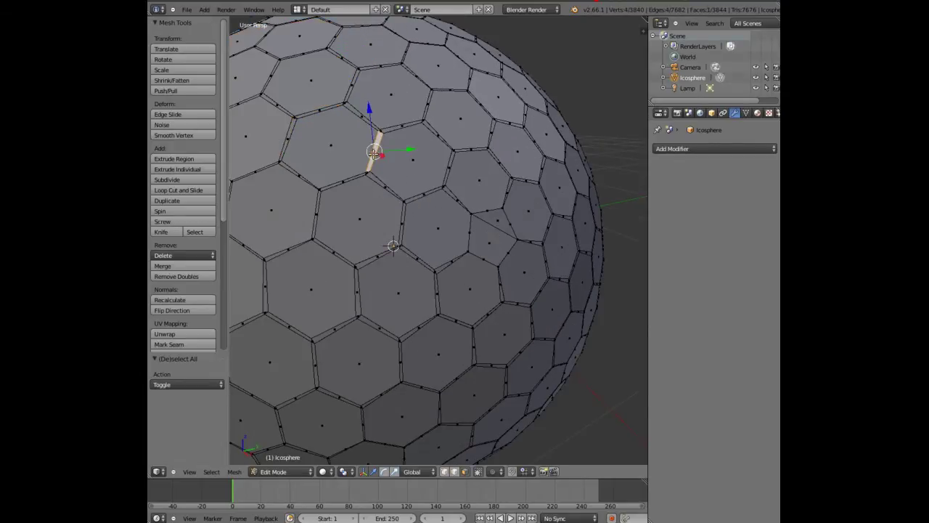
Select one hexagon, add six surrounding faces, and orbit to view the whole sphere.
right_click(333, 154)
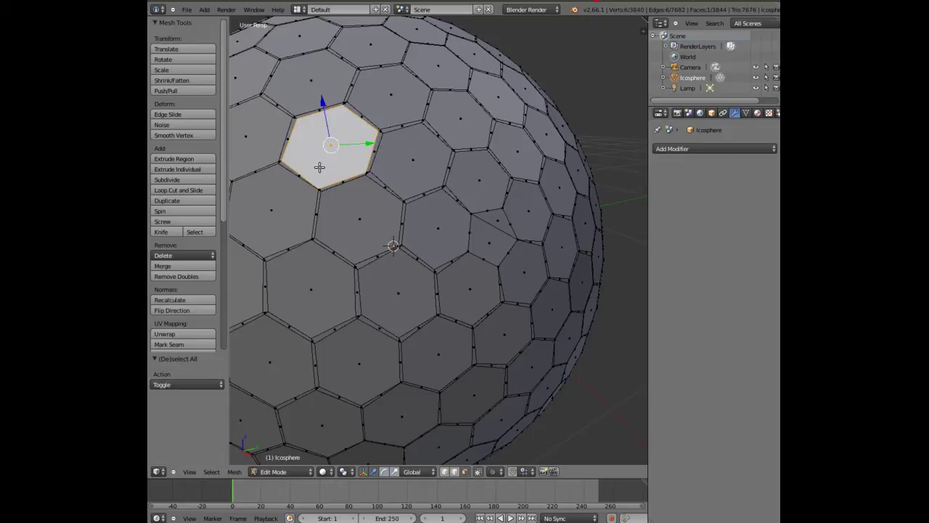
shift+right_click(364, 204)
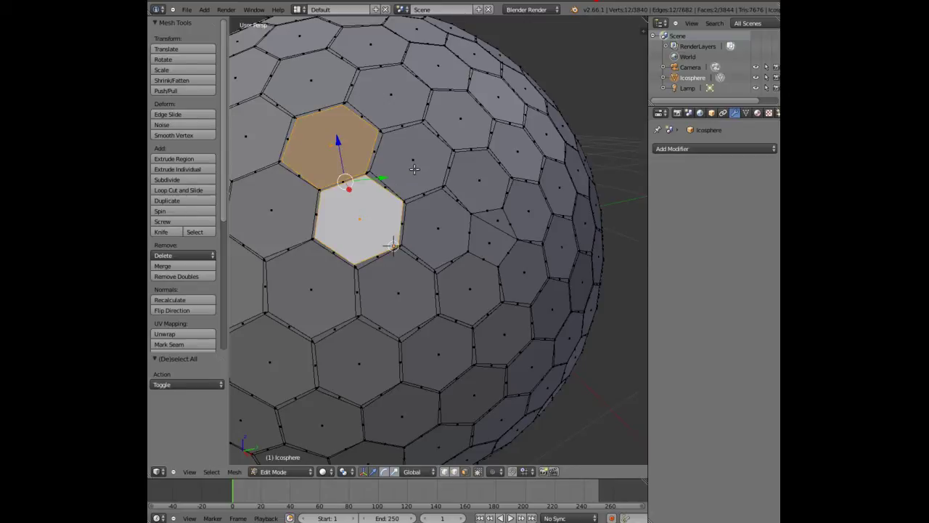
shift+right_click(415, 167)
shift+right_click(394, 104)
shift+right_click(320, 86)
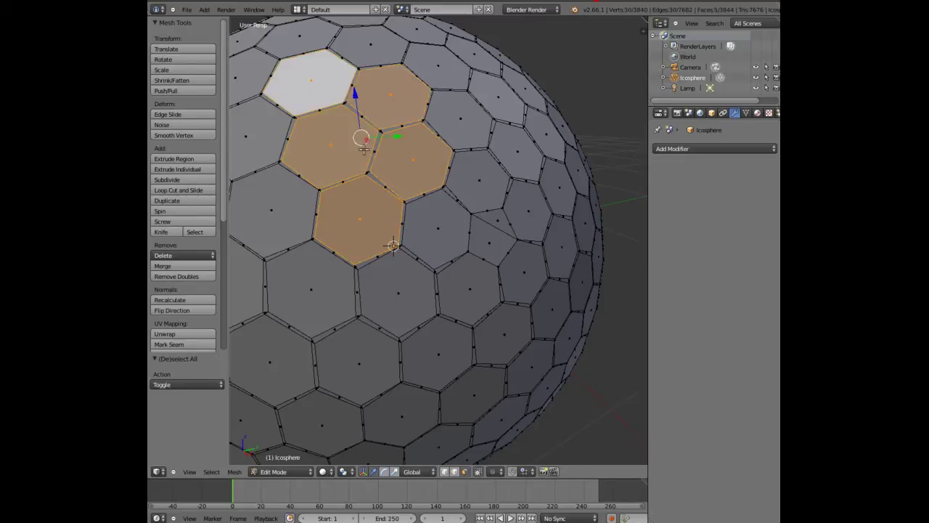
shift+right_click(446, 217)
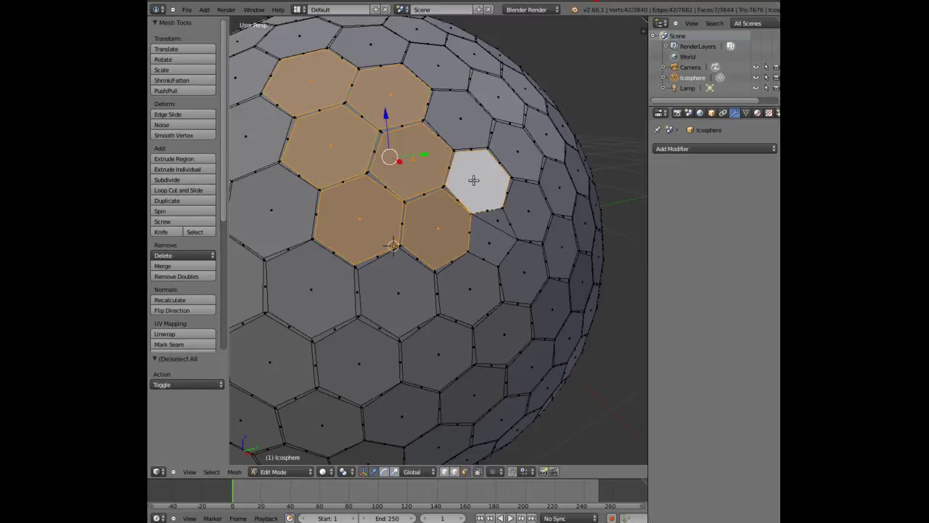
shift+right_click(475, 181)
scroll(476, 181, down, 6)
mouse_move(433, 179)
middle_down()
mouse_move(462, 206)
mouse_move(439, 281)
mouse_move(468, 153)
mouse_move(443, 191)
middle_up()
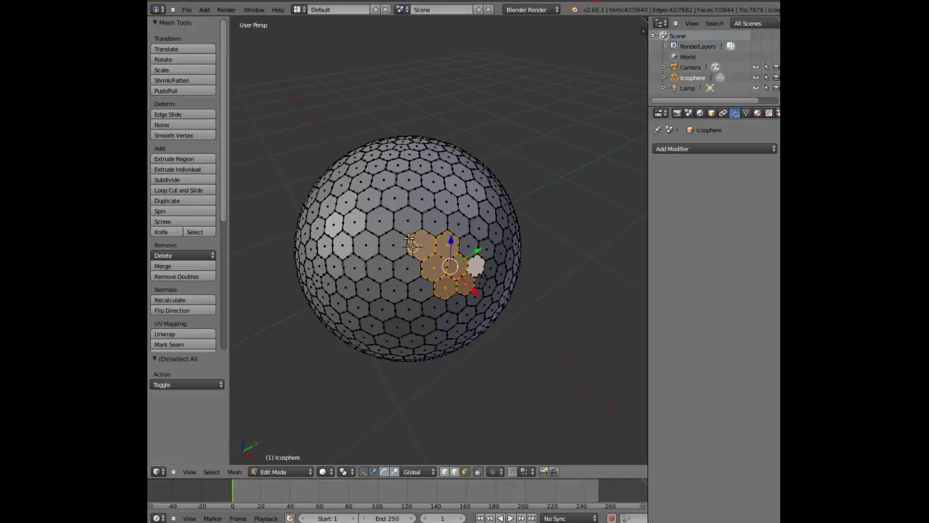
scroll(352, 212, up, 1)
Select a central hexagon and use Select Similar > Area to pick 630 matching faces.
right_click(373, 241)
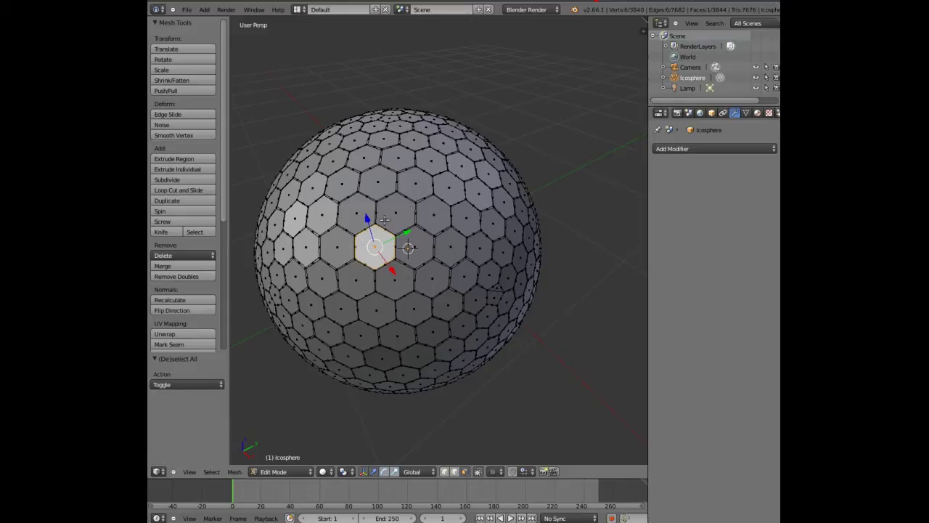
click(211, 472)
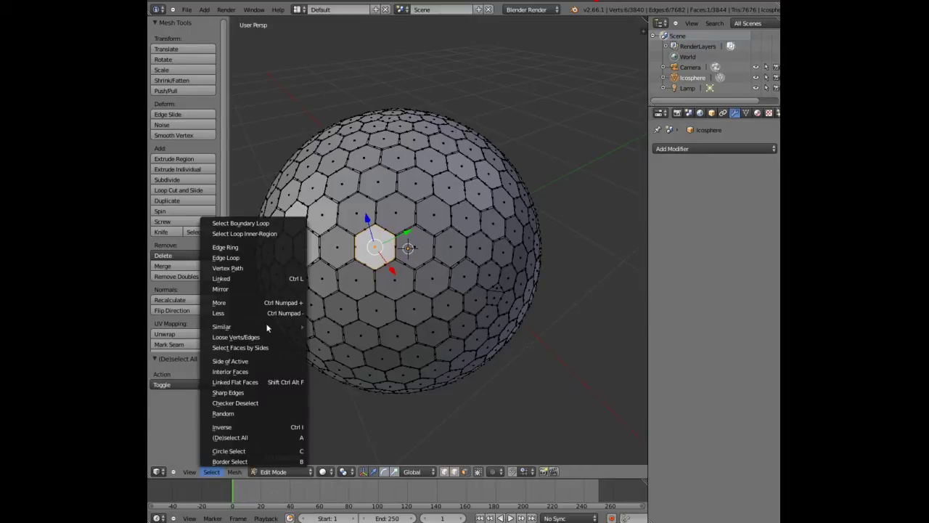
mouse_move(268, 327)
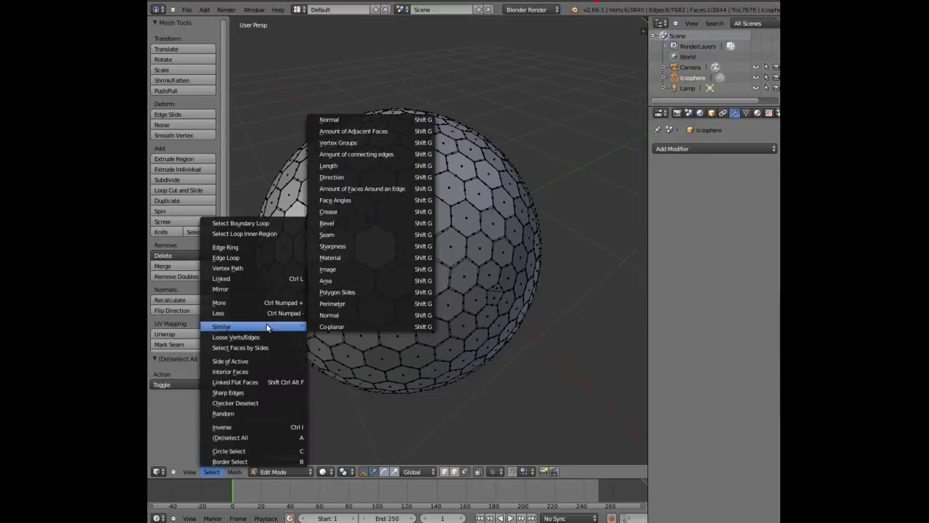
click(353, 281)
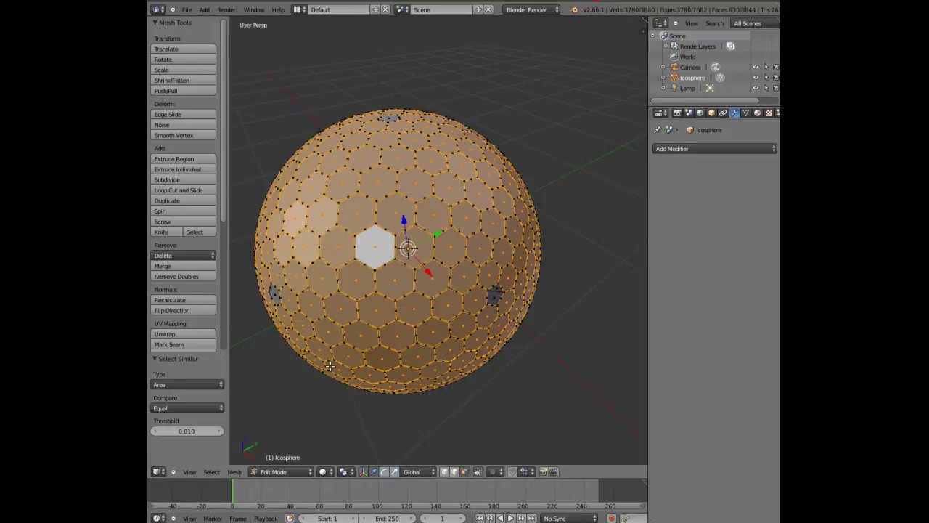
Add the first two unselected pentagon faces to the face selection.
middle_drag(395, 196, 354, 157)
scroll(375, 203, up, 3)
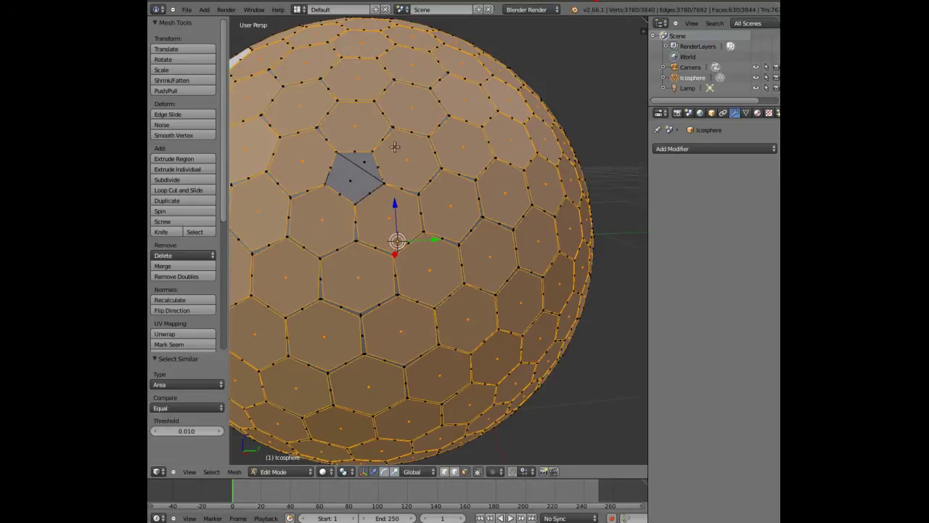
middle_drag(335, 127, 445, 152)
scroll(396, 146, down, 5)
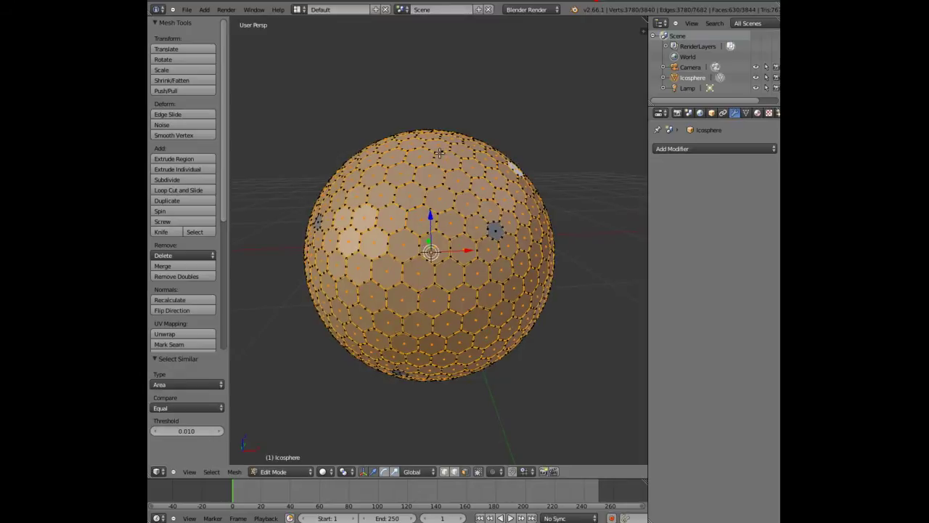
middle_drag(400, 167, 418, 166)
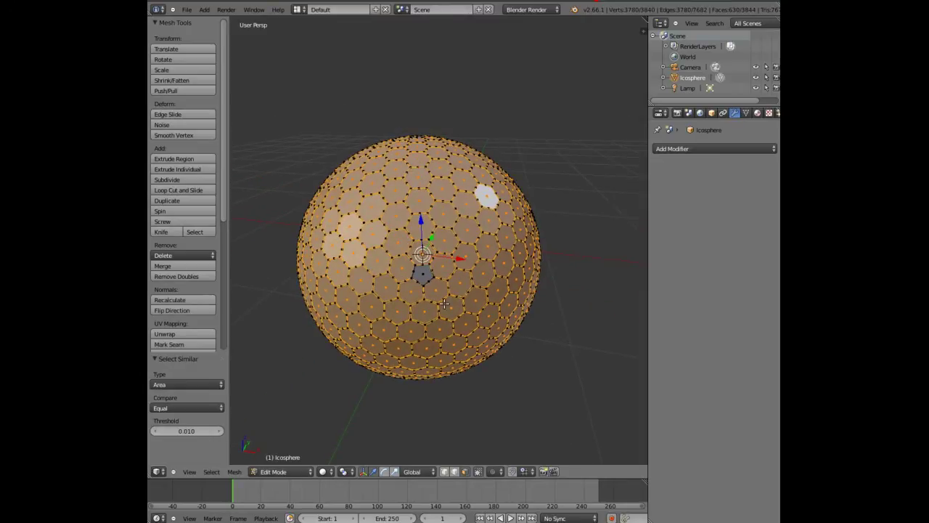
scroll(445, 305, up, 2)
scroll(445, 304, up, 2)
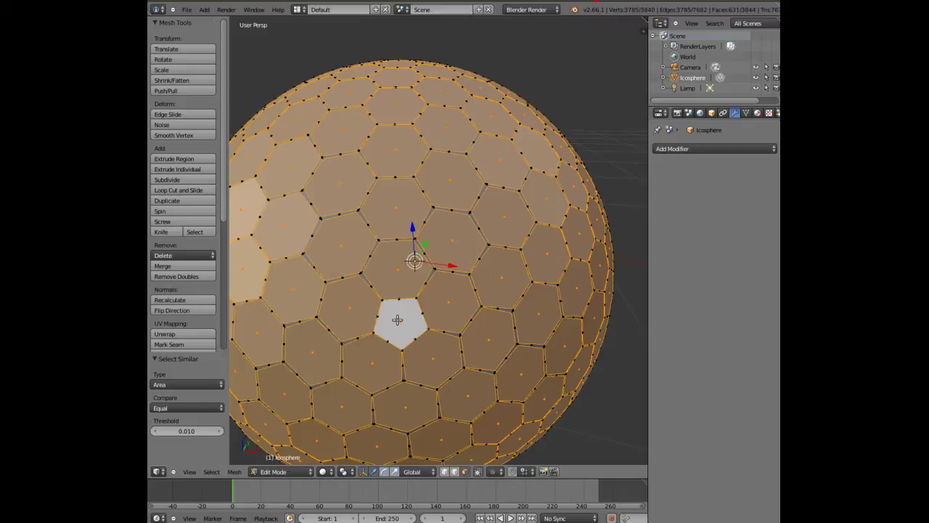
shift+right_click(401, 322)
scroll(456, 211, down, 3)
mouse_move(457, 212)
middle_down()
mouse_move(516, 209)
mouse_move(458, 194)
middle_up()
scroll(456, 330, up, 2)
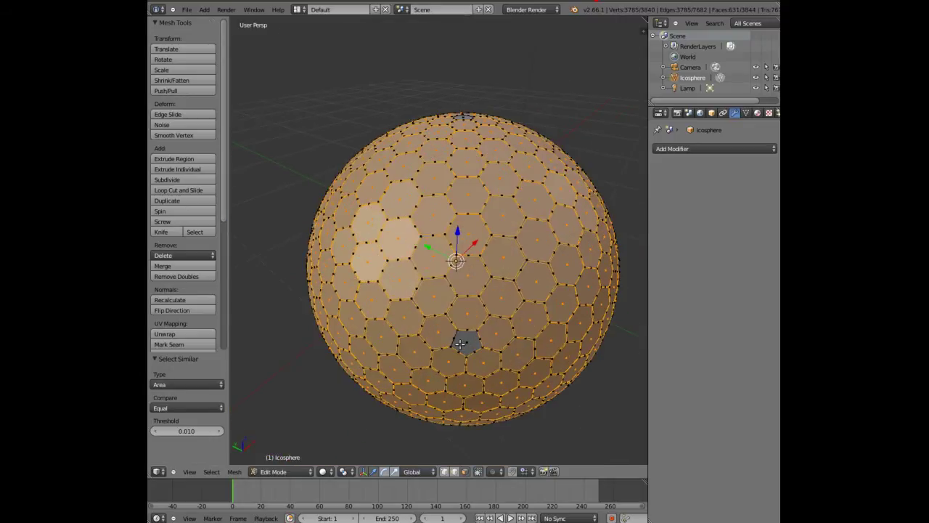
shift+right_click(462, 344)
Add five more unselected pentagon faces from around the sphere.
middle_drag(480, 235, 509, 273)
shift+right_click(470, 178)
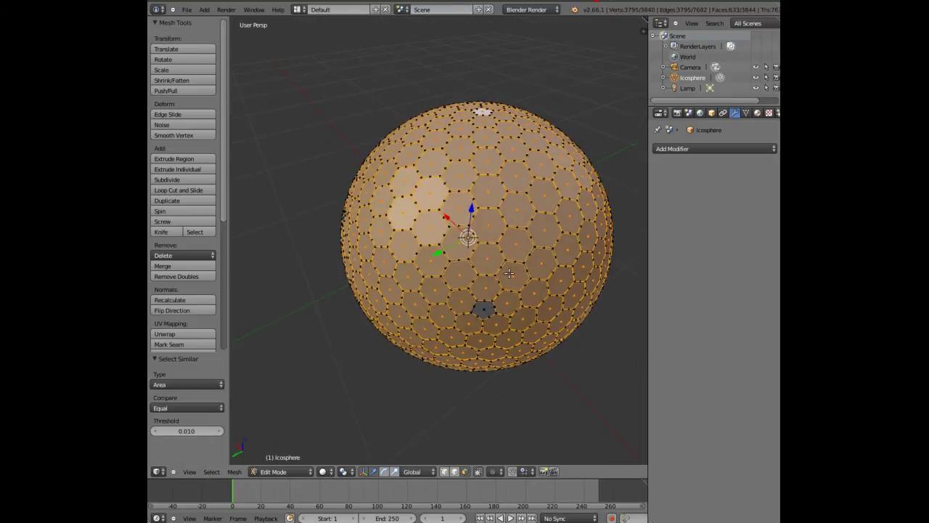
shift+right_click(480, 308)
middle_drag(449, 271, 541, 249)
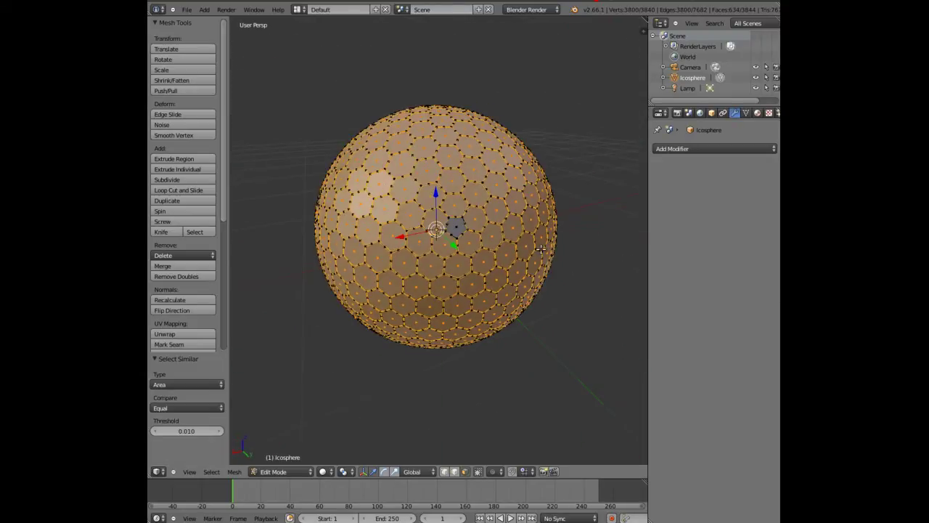
shift+right_click(456, 227)
middle_drag(442, 260, 409, 266)
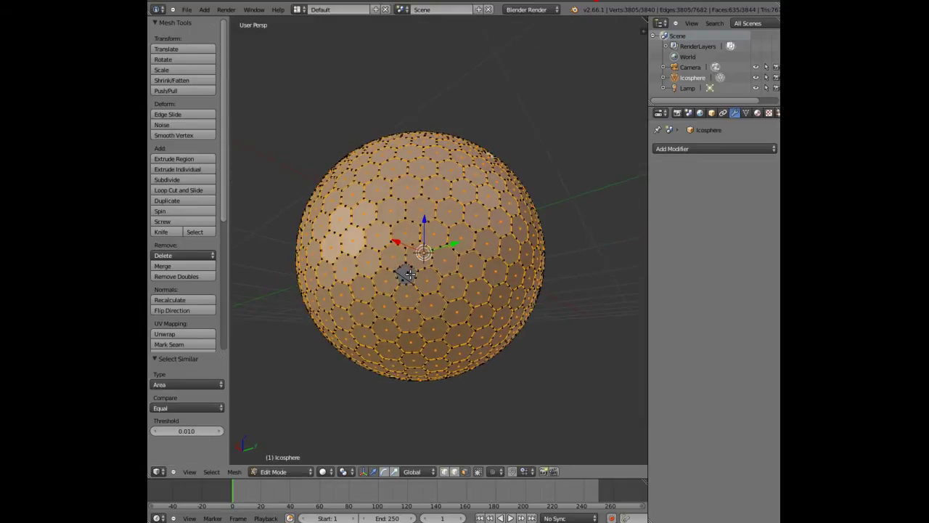
shift+right_click(402, 286)
scroll(401, 286, up, 1)
scroll(402, 286, up, 2)
shift+right_click(370, 316)
Add the remaining three missed grey faces, bringing the selection to 643 faces.
scroll(392, 262, down, 2)
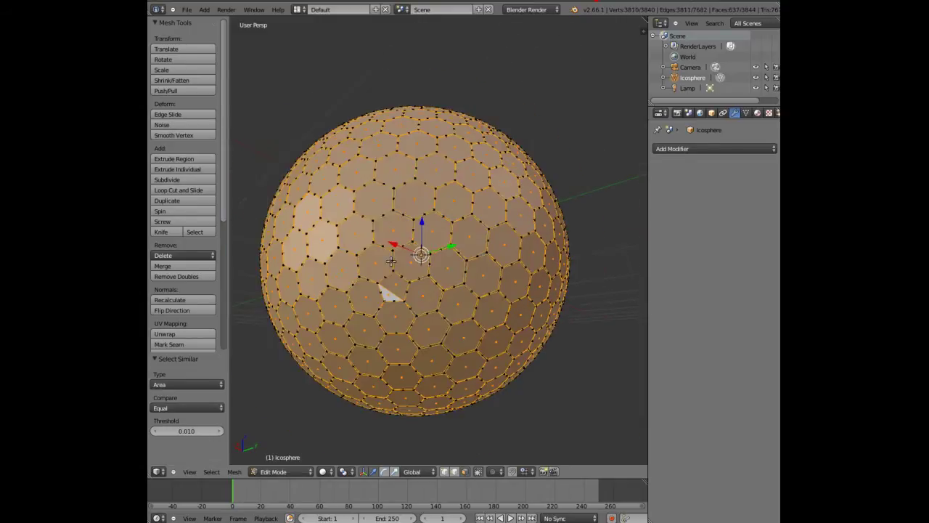
middle_drag(404, 216, 379, 275)
scroll(445, 215, up, 1)
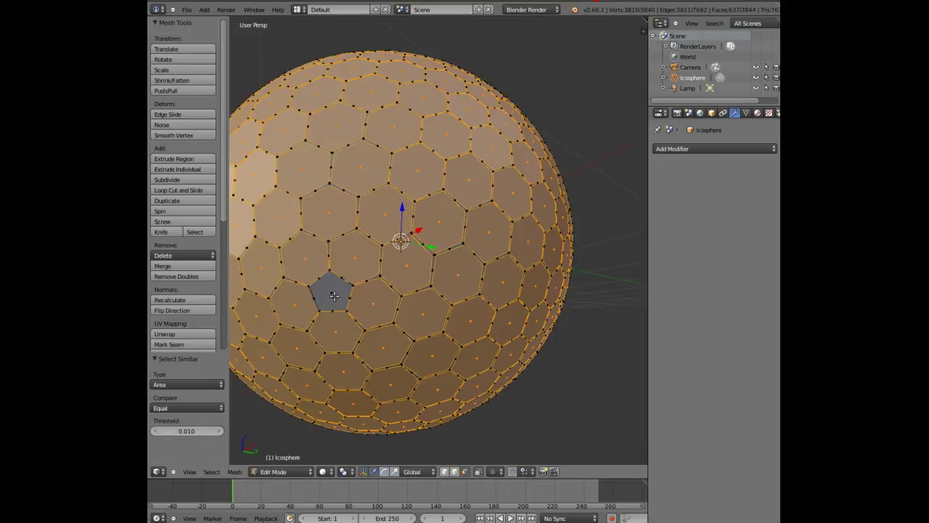
shift+right_click(332, 292)
scroll(332, 291, down, 3)
middle_drag(400, 179, 456, 197)
scroll(465, 181, up, 1)
shift+right_click(462, 181)
scroll(461, 179, up, 1)
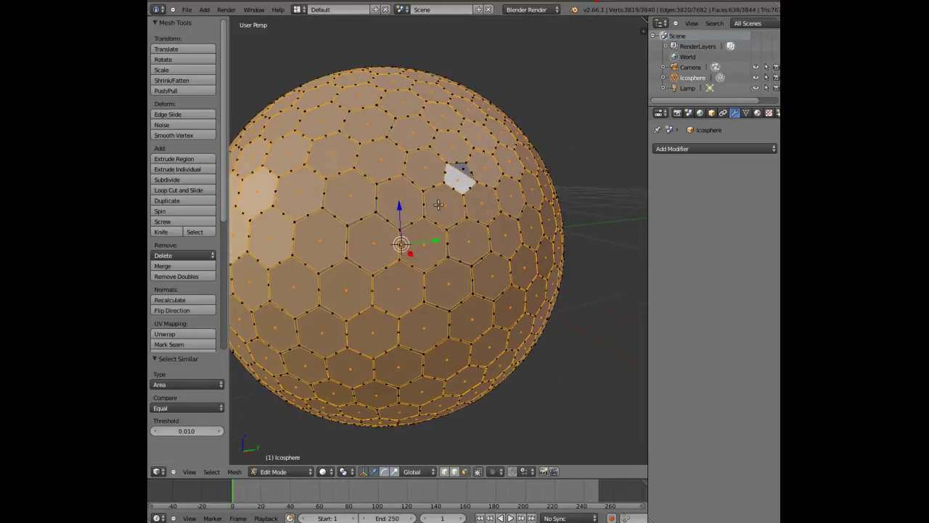
scroll(458, 175, down, 3)
middle_drag(458, 176, 539, 147)
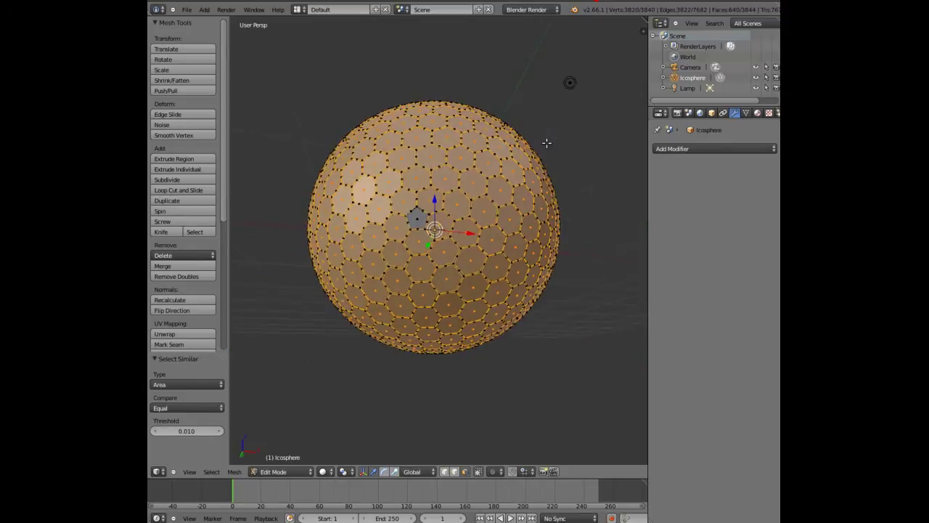
scroll(434, 210, down, 1)
middle_drag(434, 210, 399, 130)
scroll(406, 252, up, 2)
shift+right_click(401, 252)
scroll(401, 252, down, 2)
Check in wireframe and add the last missed face, reaching 644 faces and all 3840 vertices.
key(z)
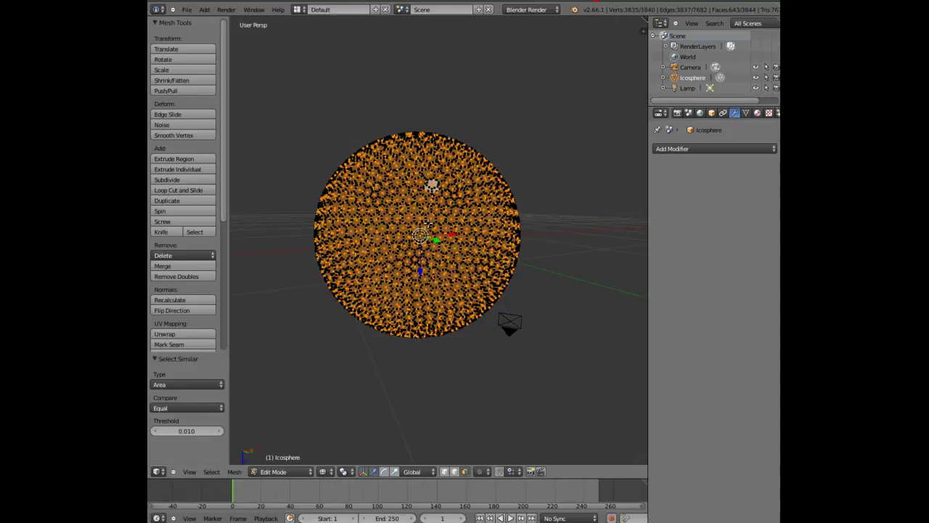
mouse_move(433, 220)
middle_down()
mouse_move(441, 245)
mouse_move(504, 249)
middle_up()
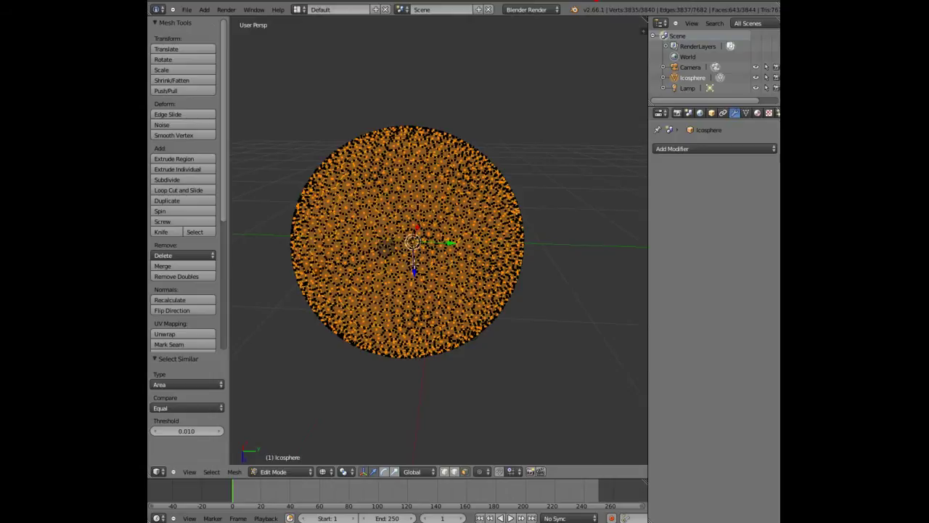
key(z)
shift+right_click(385, 248)
key(z)
middle_drag(385, 248, 445, 198)
key(z)
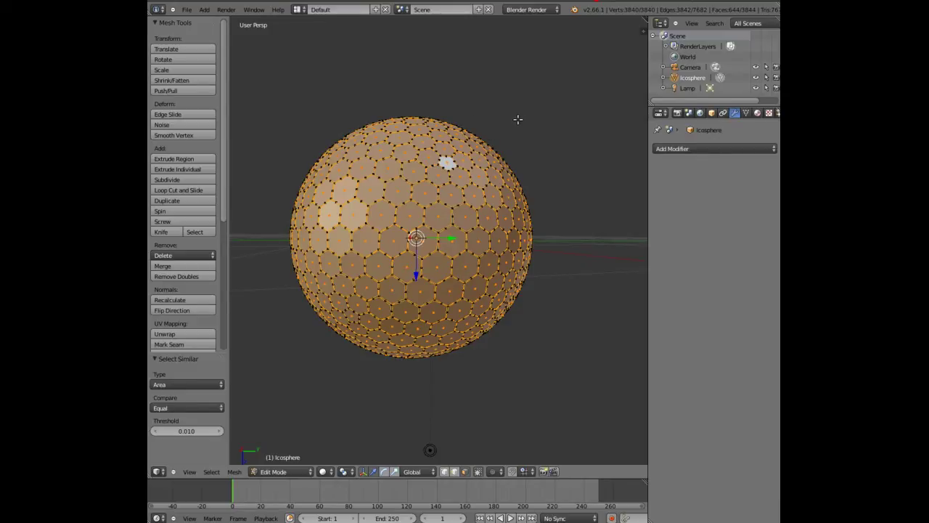
Extrude the selected faces and scale them to 0.993, giving 7680 vertices and 7684 faces.
key(e)
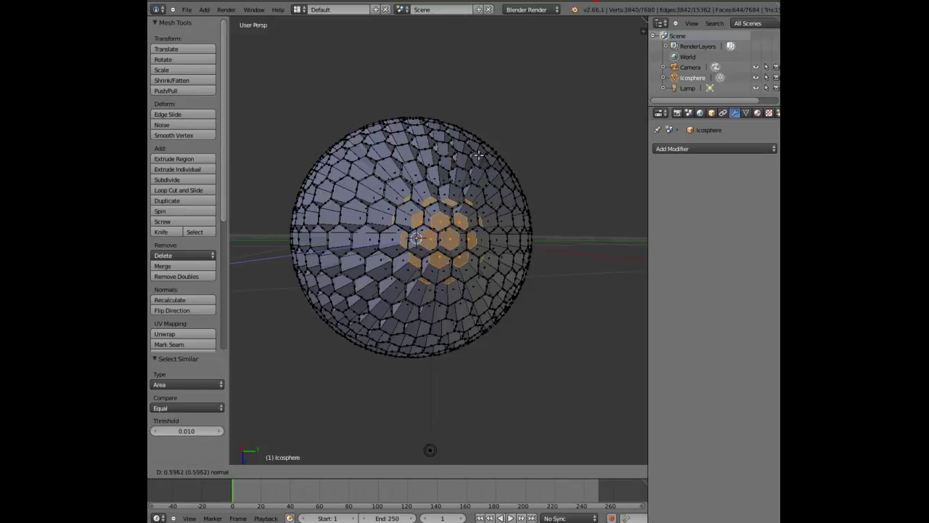
click(472, 148)
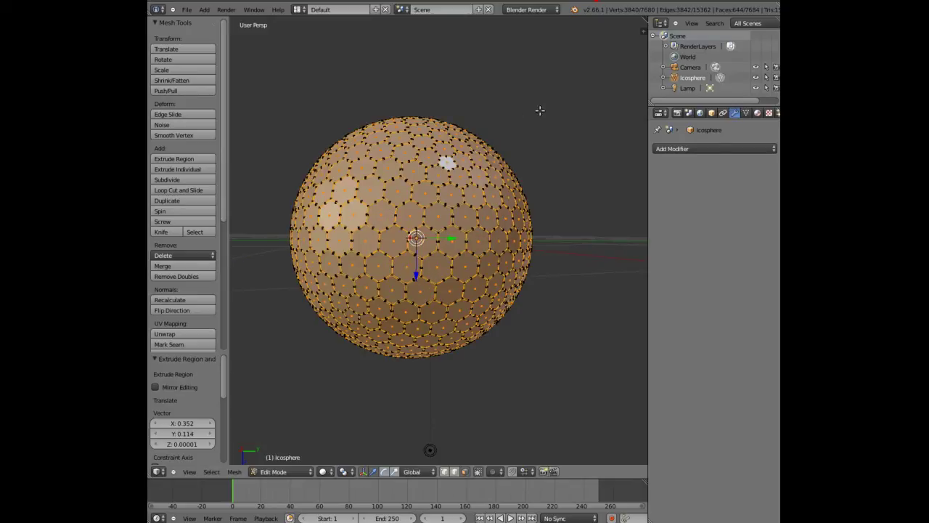
key(s)
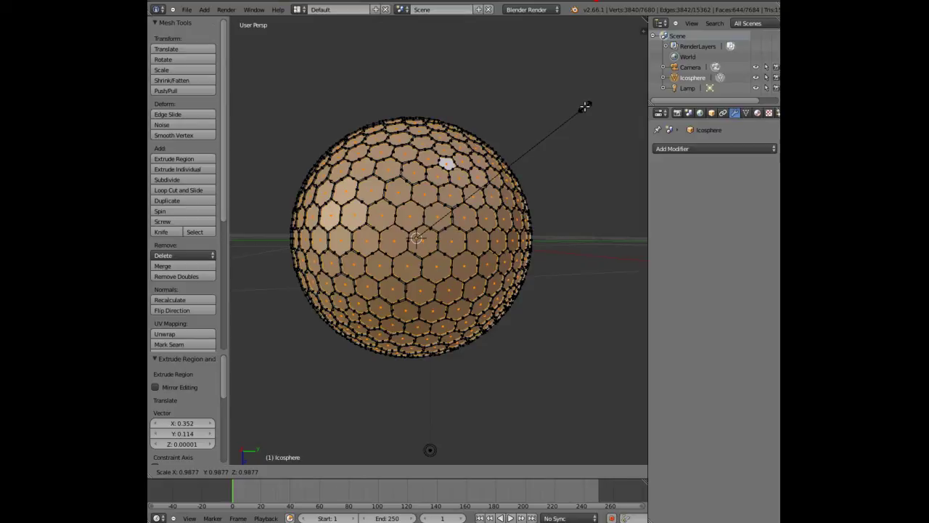
click(587, 107)
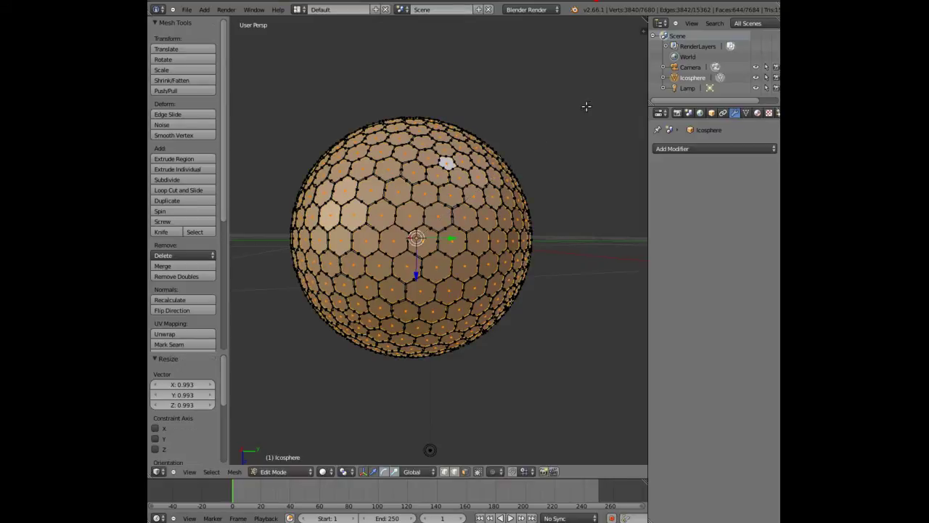
Return to Object Mode and add a Subdivision Surface modifier with View subdivisions set to 2.
click(273, 472)
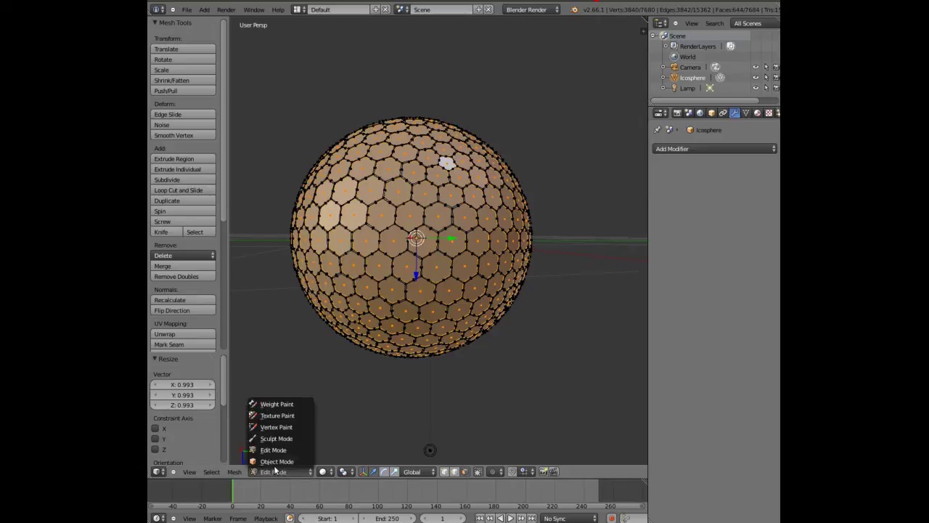
click(278, 463)
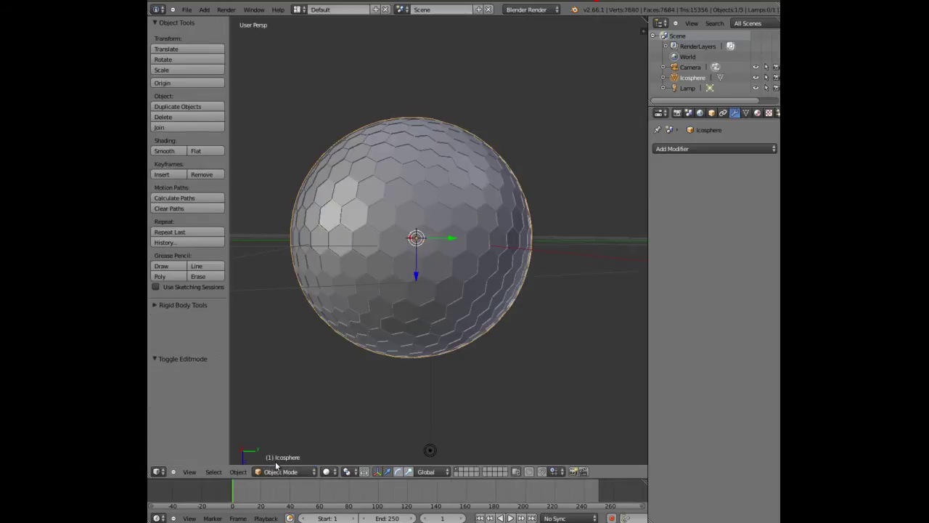
click(720, 146)
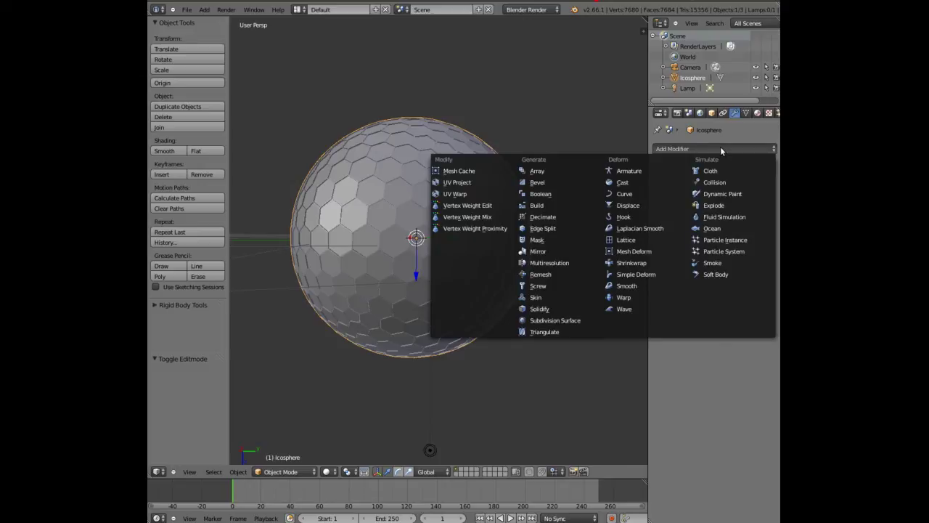
click(565, 321)
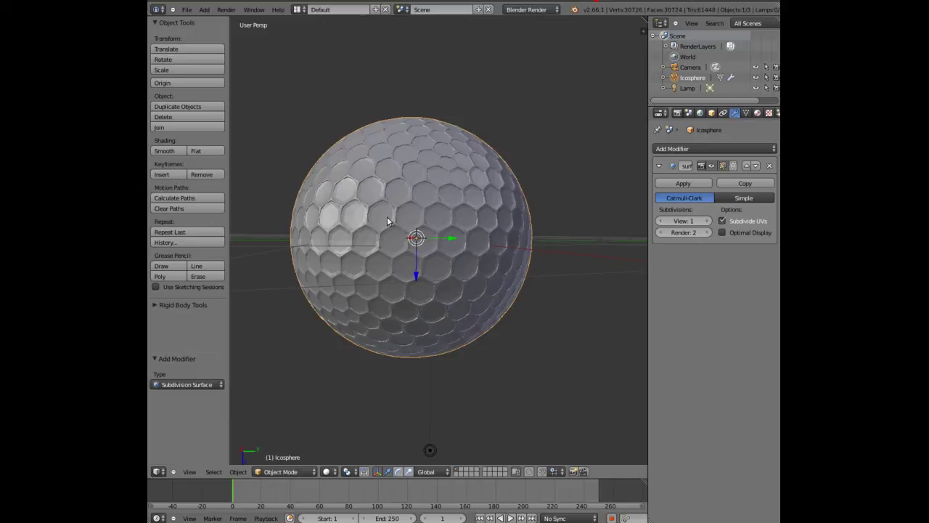
click(708, 222)
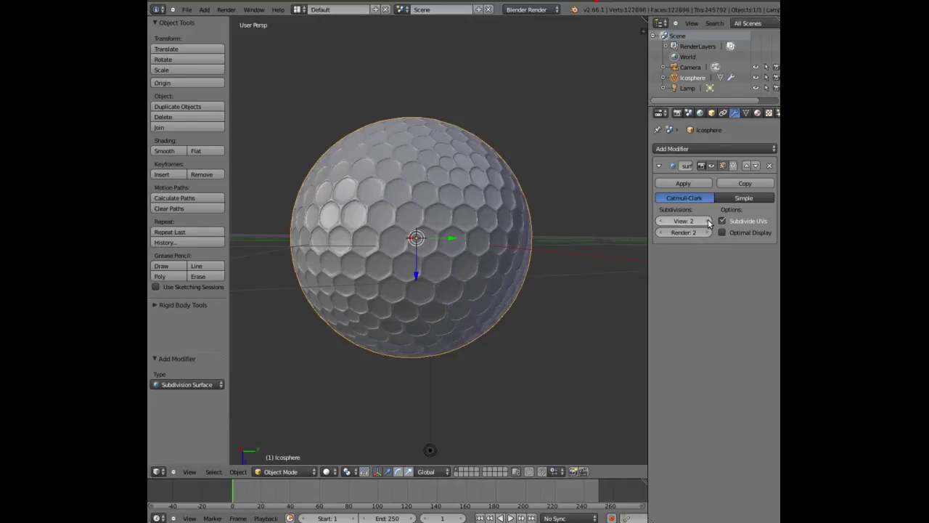
Shade the golf ball smooth, switch to orthographic projection, and orbit to view it from above.
click(172, 150)
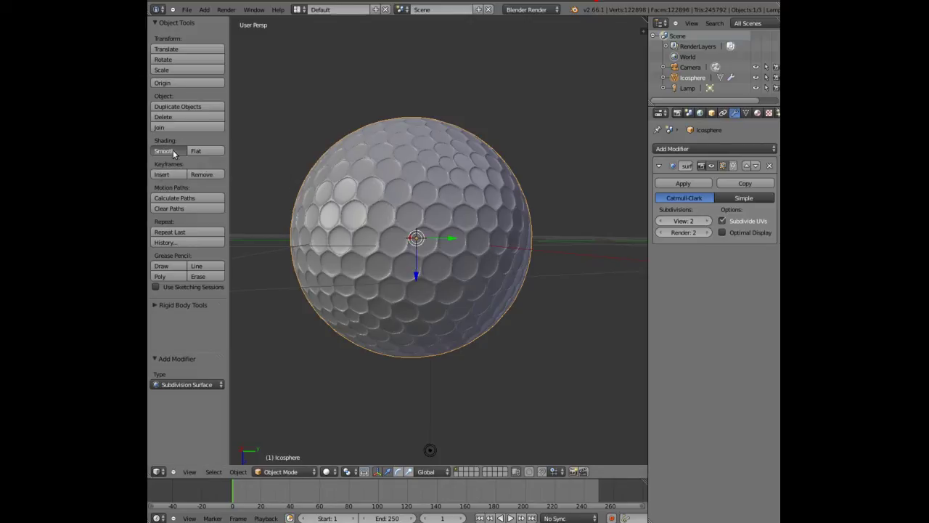
click(189, 472)
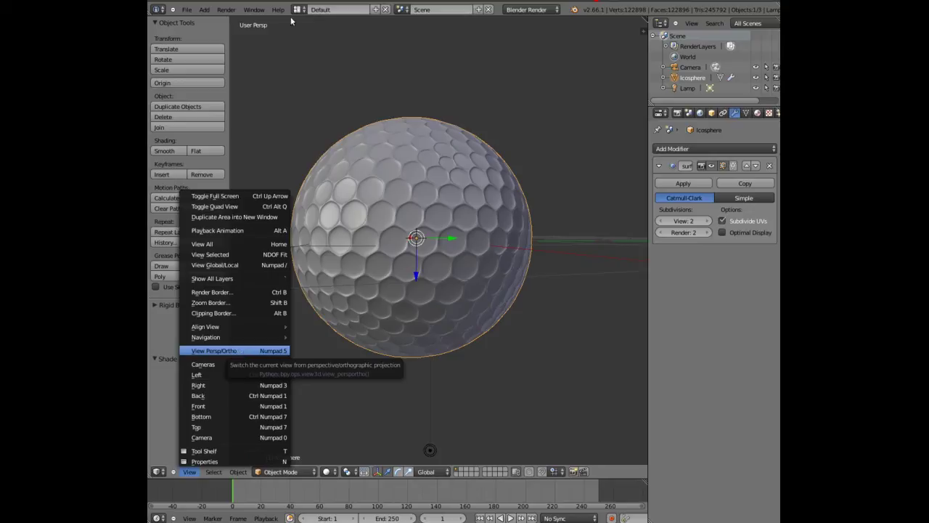
click(260, 27)
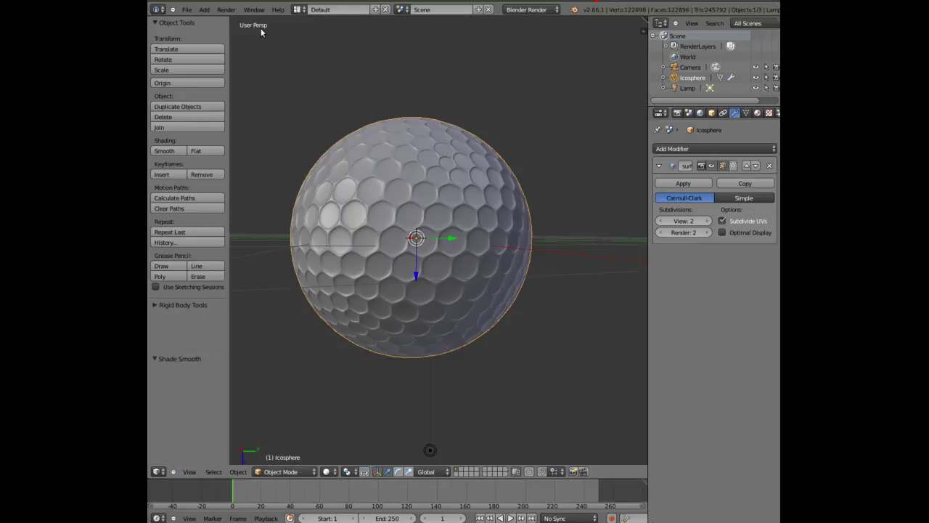
click(187, 472)
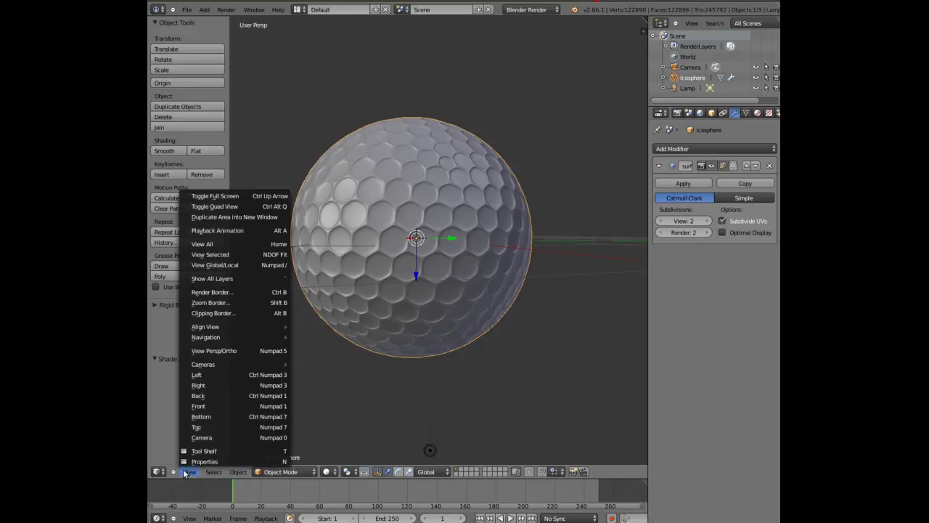
click(224, 351)
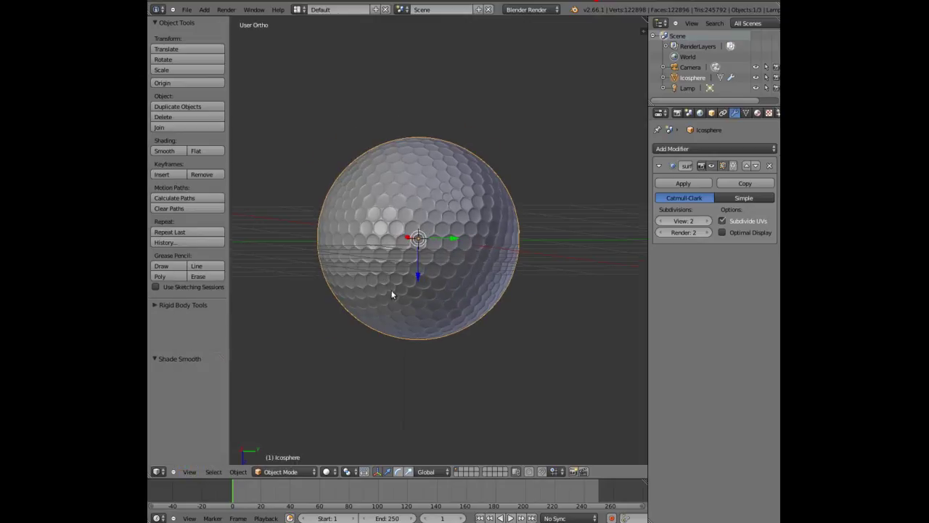
middle_drag(400, 290, 417, 236)
middle_drag(452, 294, 412, 300)
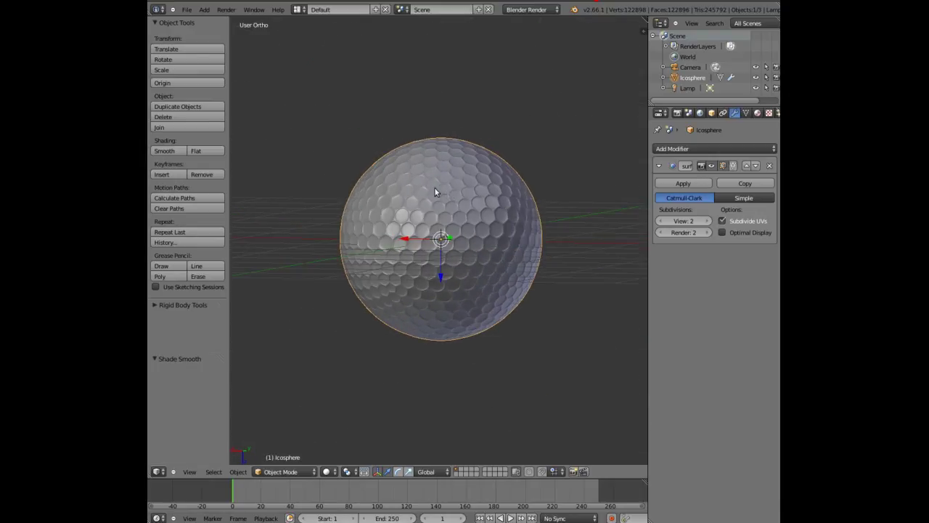